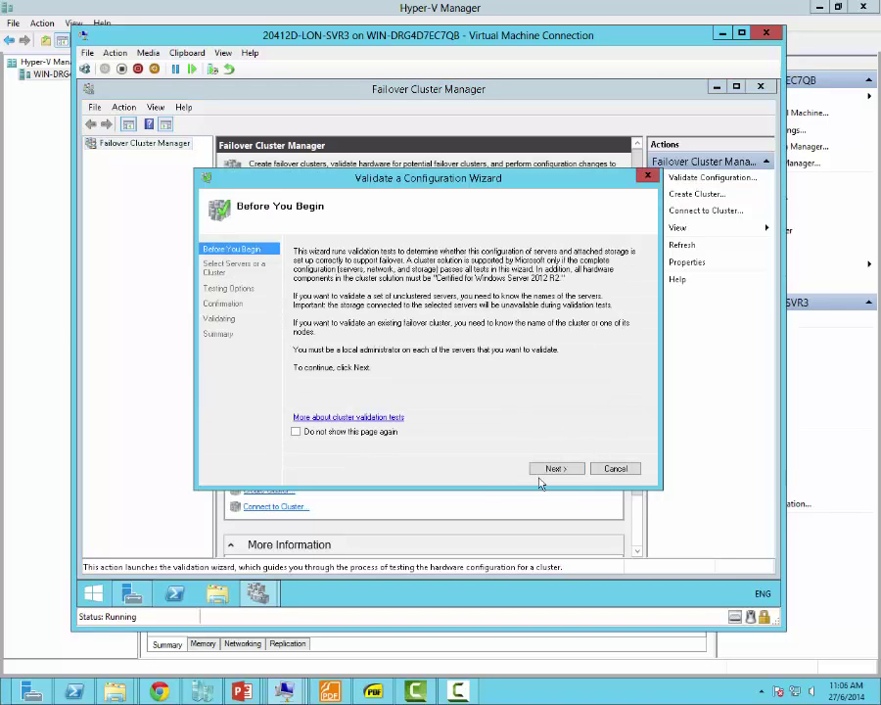
Step: Begin the Validate a Configuration Wizard and add LON-SVR3.Adatum.com as the first server to test
left_click(551, 473)
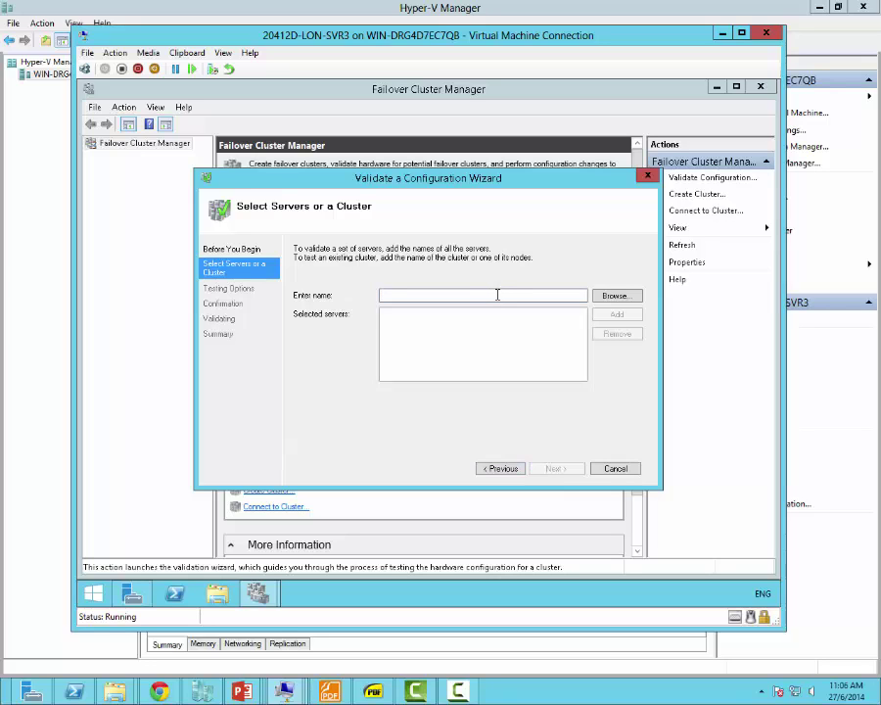
type("lon-svr3")
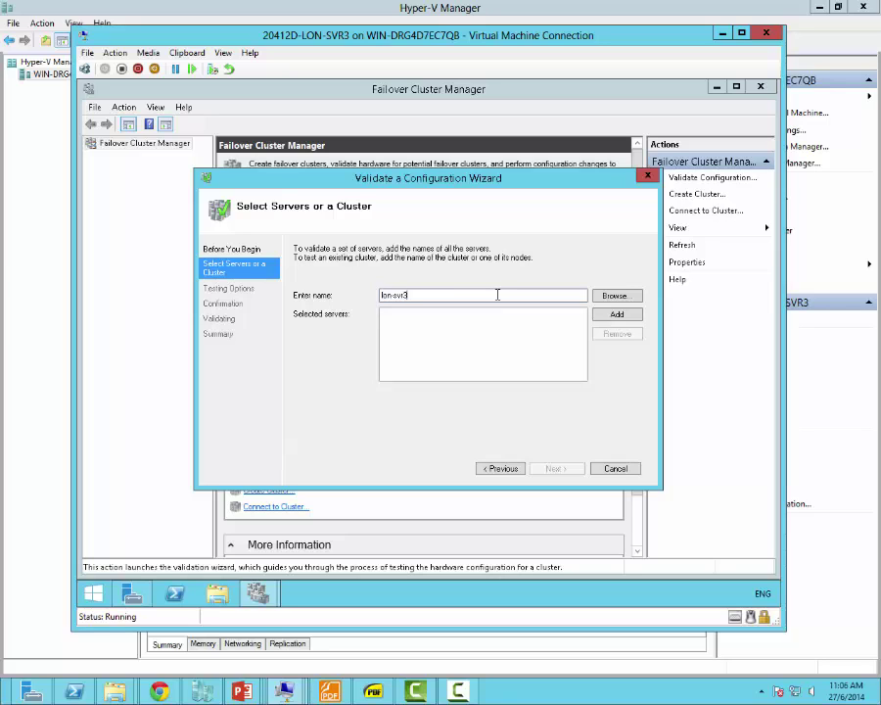
left_click(615, 315)
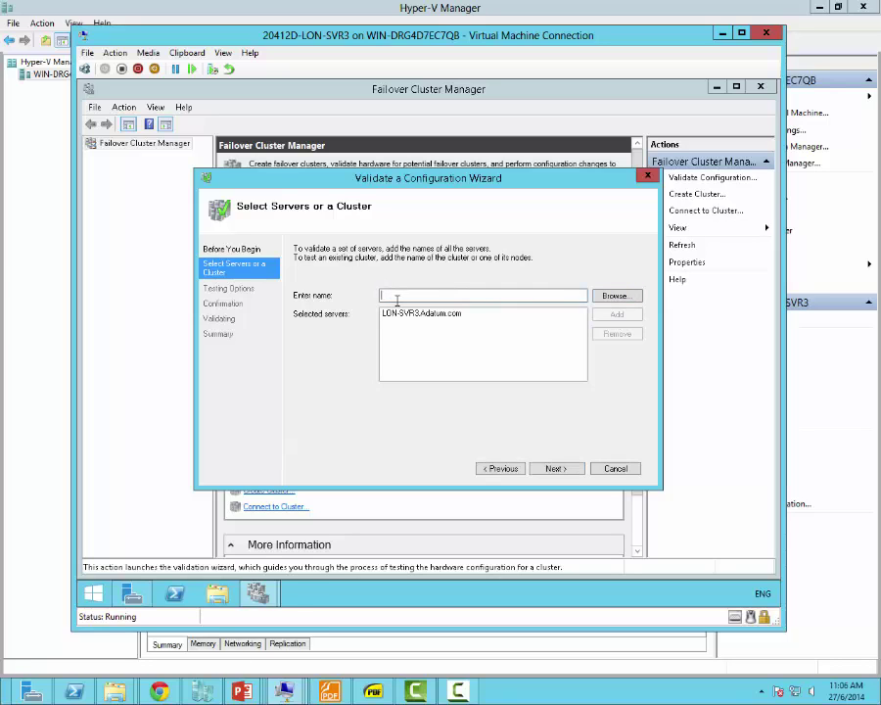
type("lon-svr4")
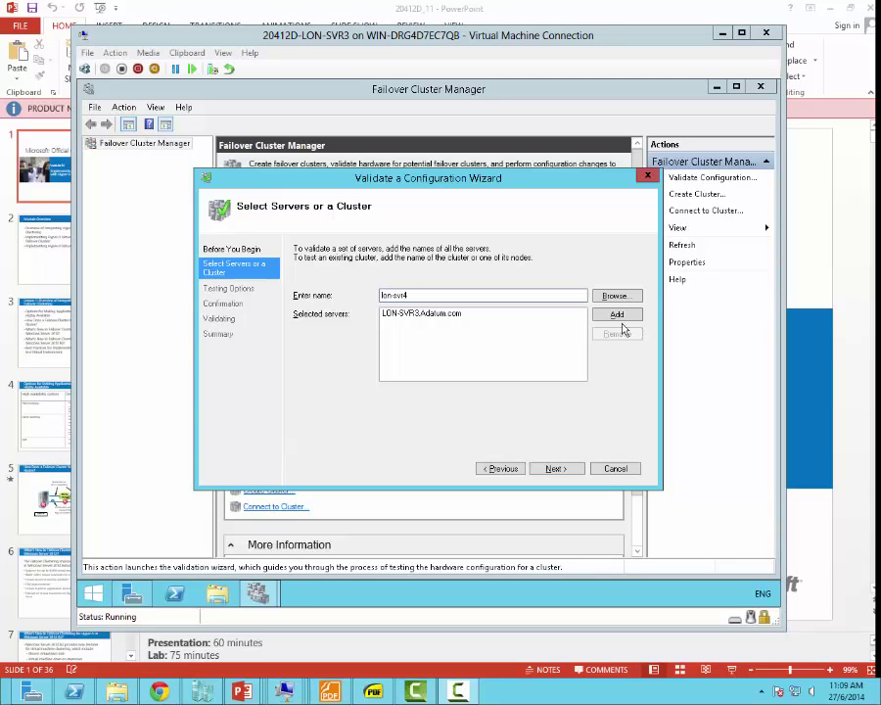
Step: Back on LON-SVR3, add LON-SVR4.Adatum.com to the validation list beside LON-SVR3
left_click(615, 314)
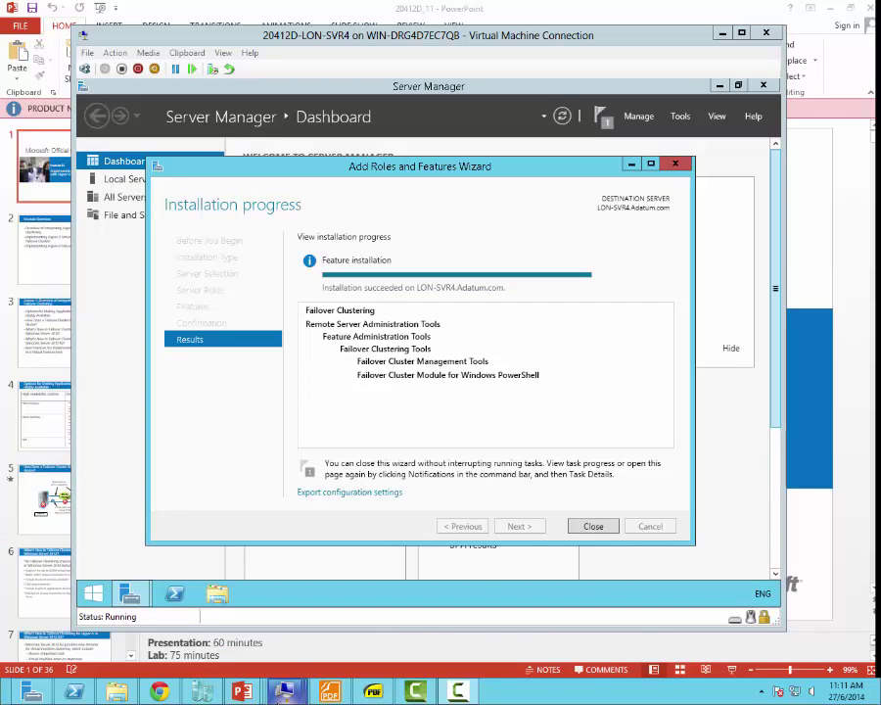
mouse_move(306, 677)
left_click(472, 616)
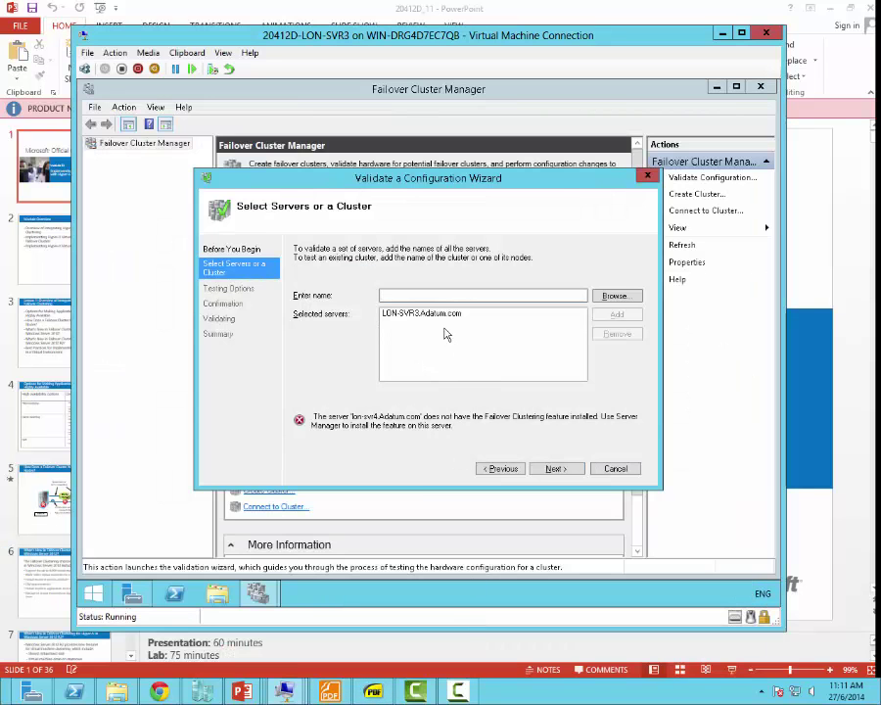
type("lon")
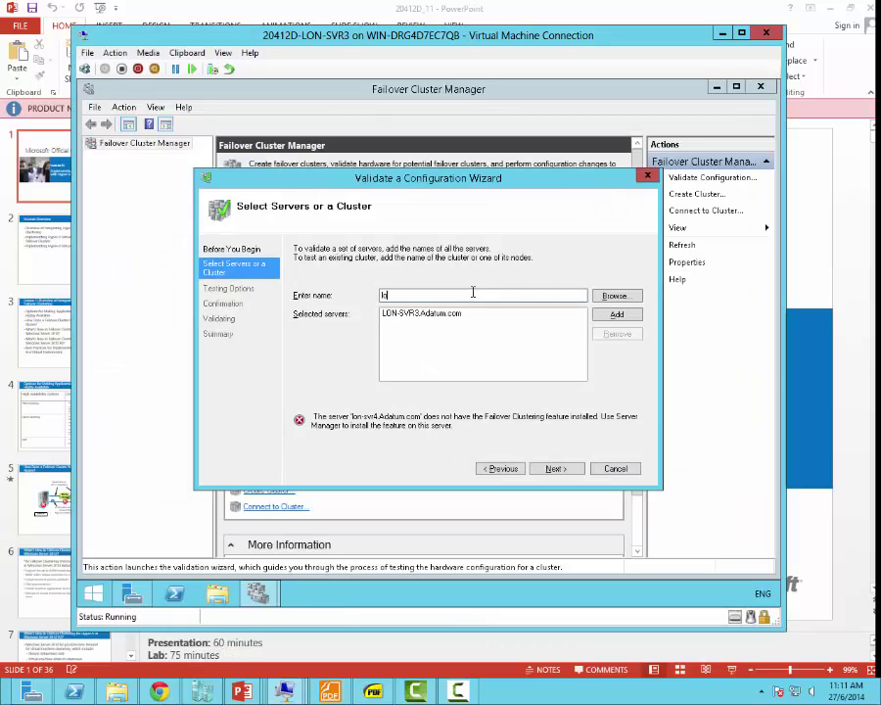
type("-svr4")
left_click(614, 313)
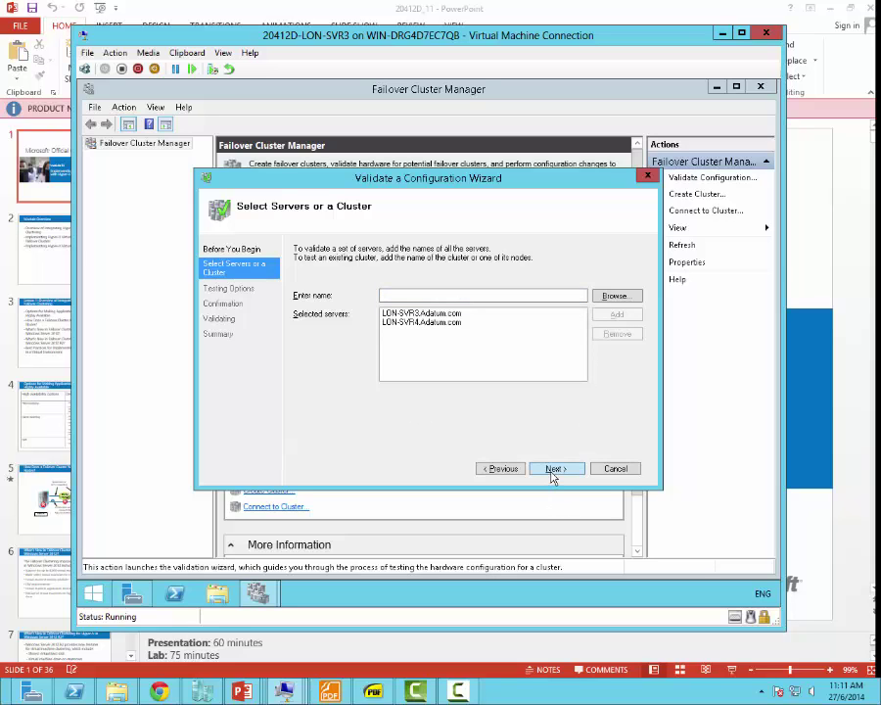
Step: Run all validation tests on LON-SVR3 and LON-SVR4 through to the Summary page
left_click(552, 470)
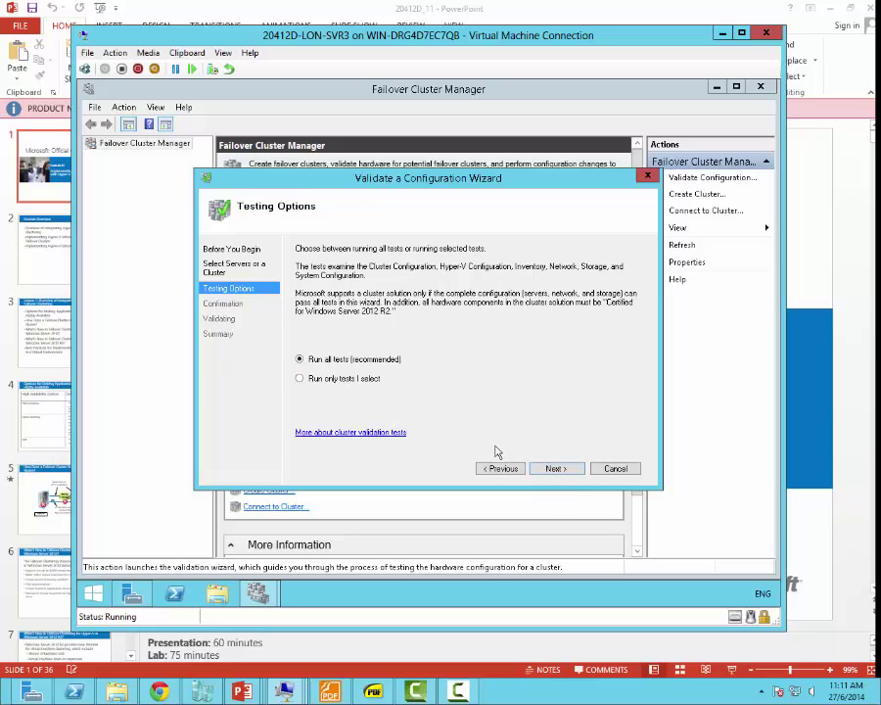
left_click(554, 469)
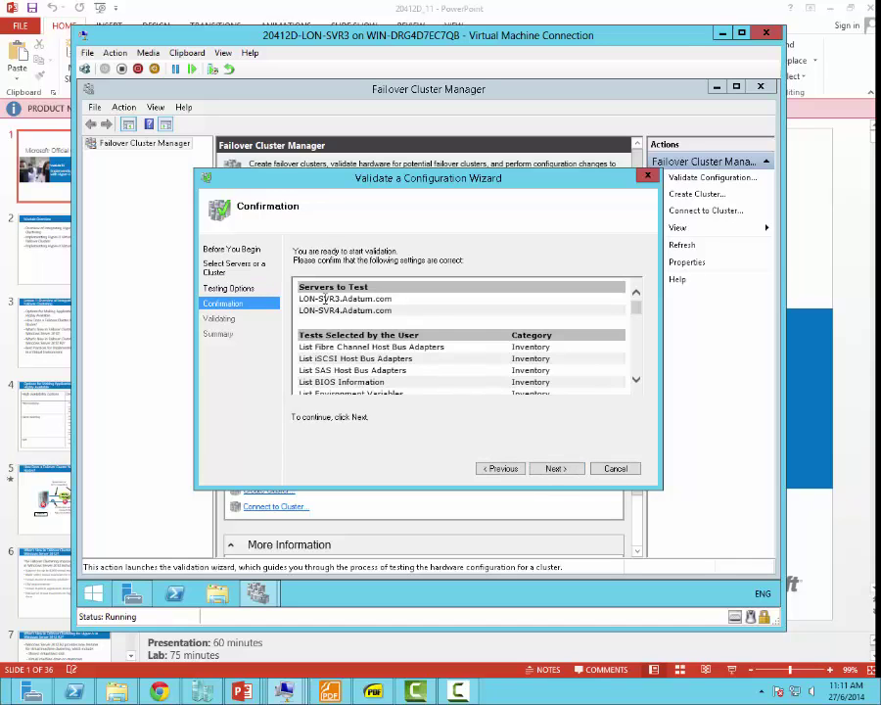
left_click(635, 380)
left_click_drag(635, 311, 592, 441)
left_click(573, 470)
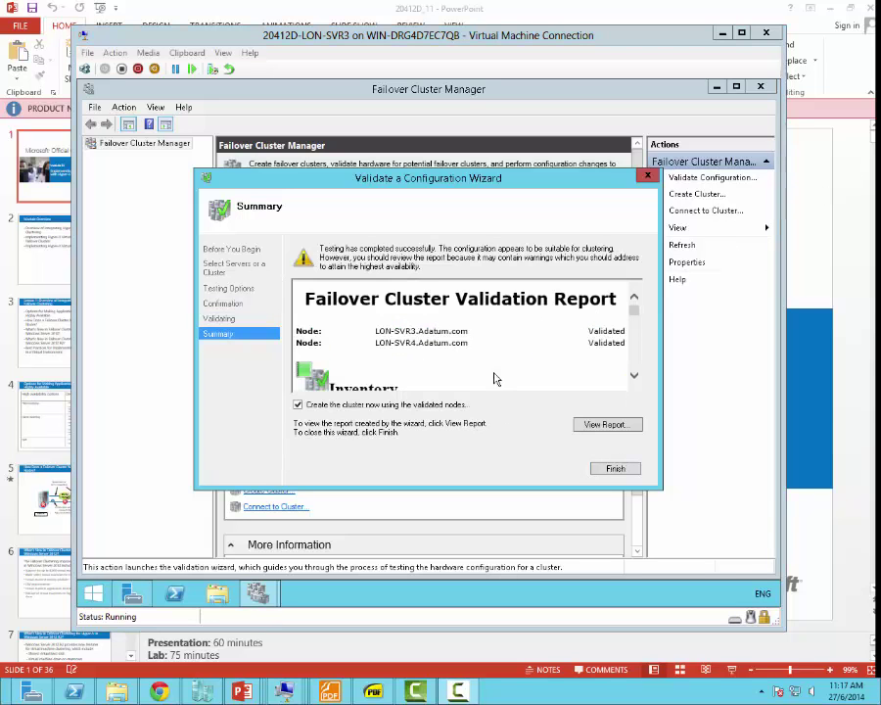
Step: Clear 'Create the cluster now', then review the validation report in Internet Explorer and minimize it
left_click(414, 406)
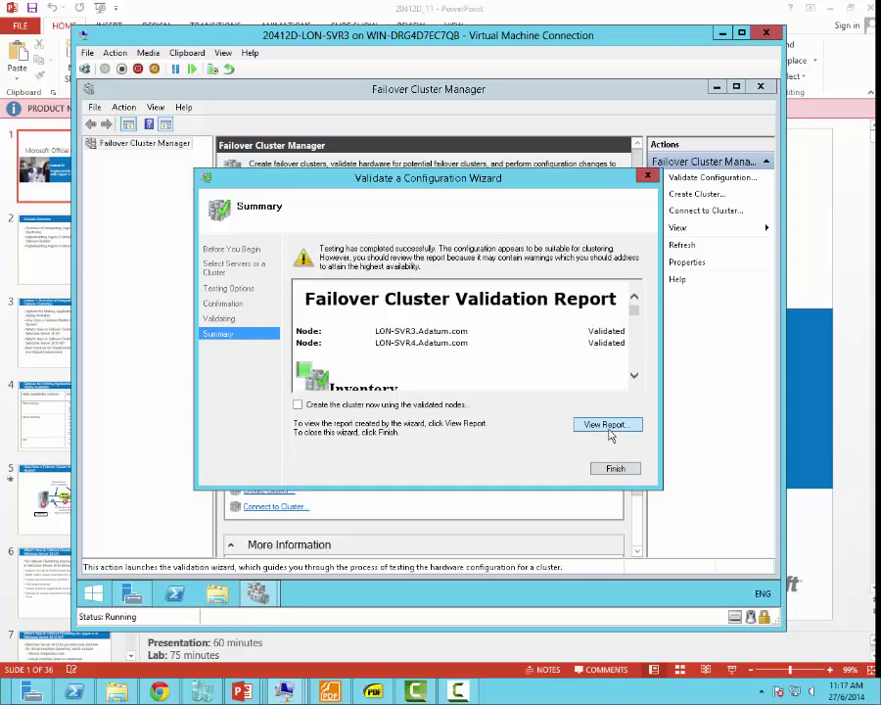
left_click(609, 427)
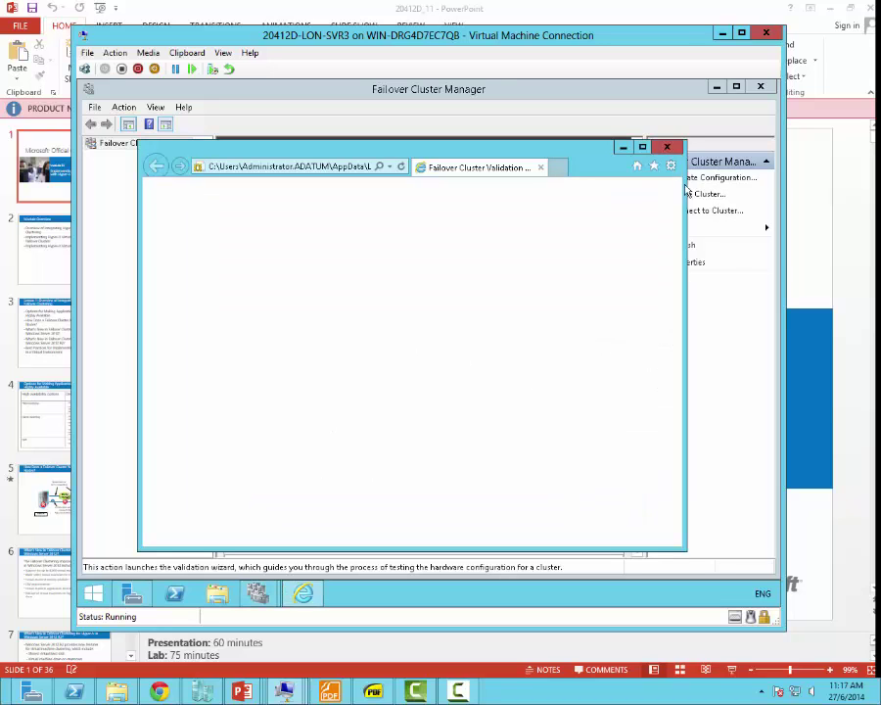
left_click(643, 148)
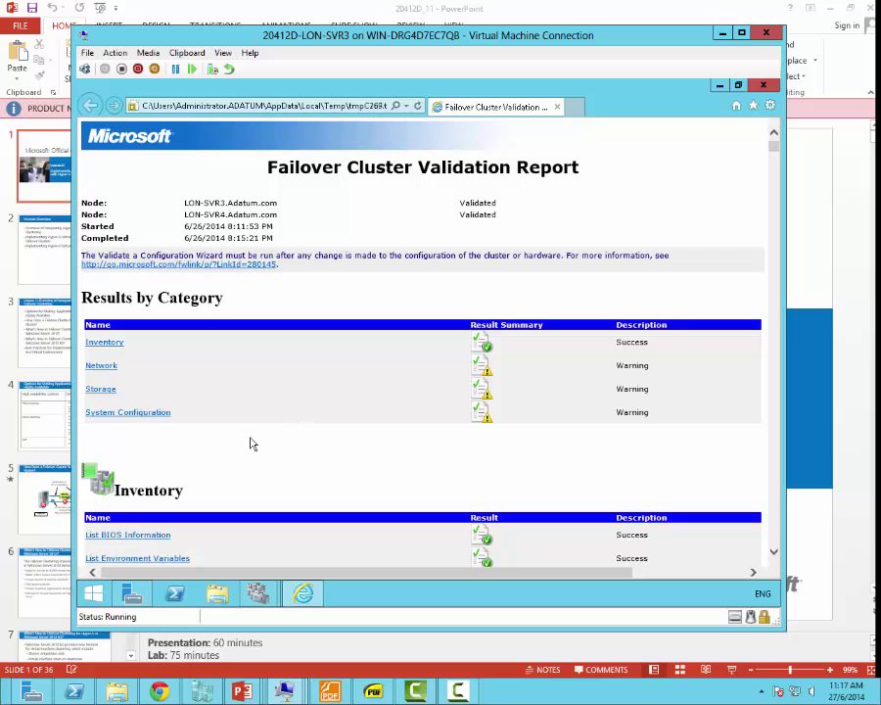
scroll(280, 441, "down", 7)
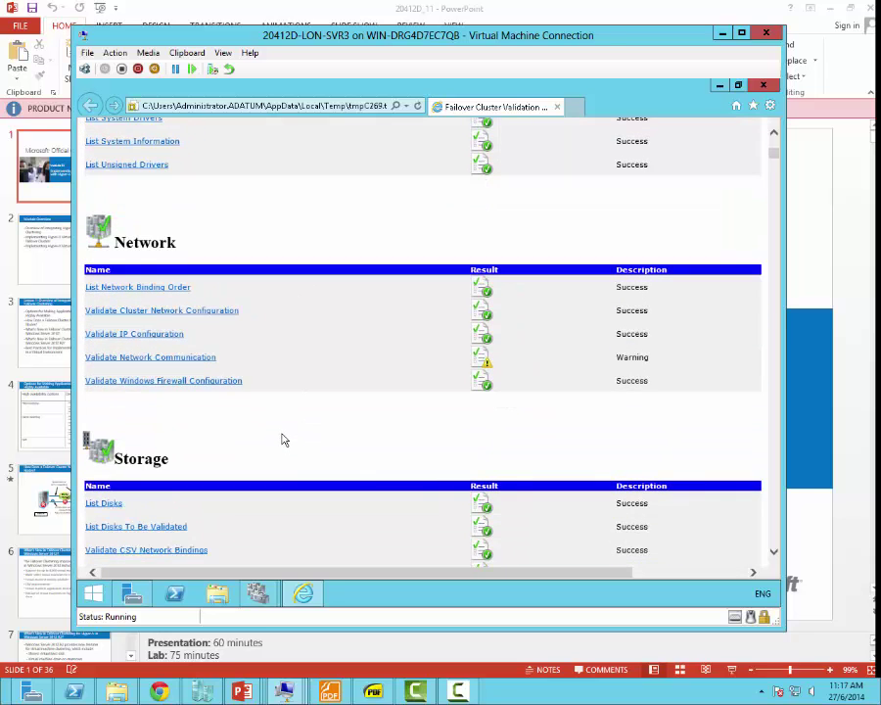
scroll(282, 440, "down", 4)
scroll(281, 431, "up", 9)
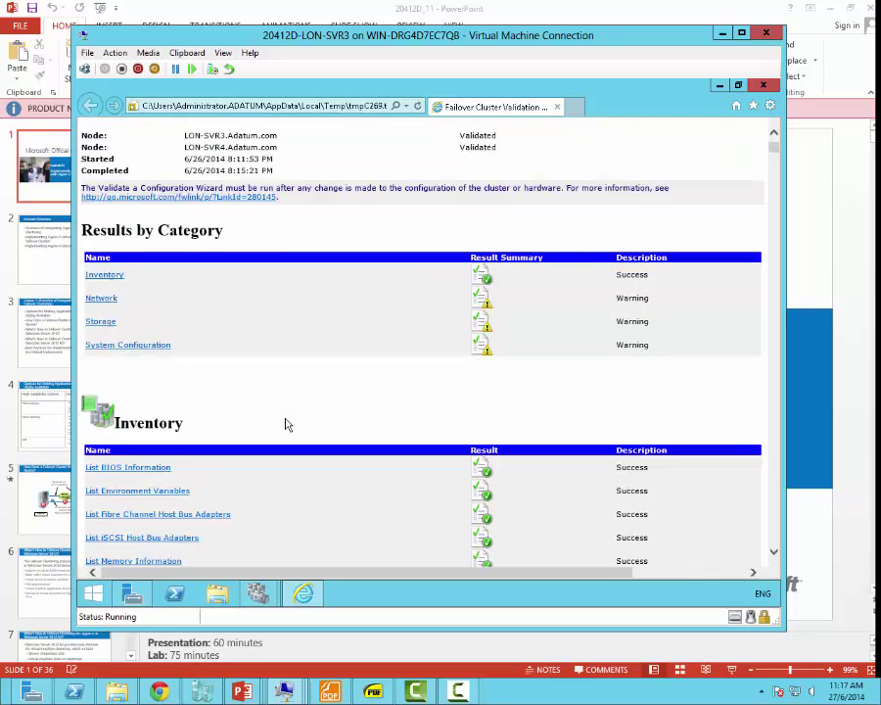
scroll(284, 423, "up", 2)
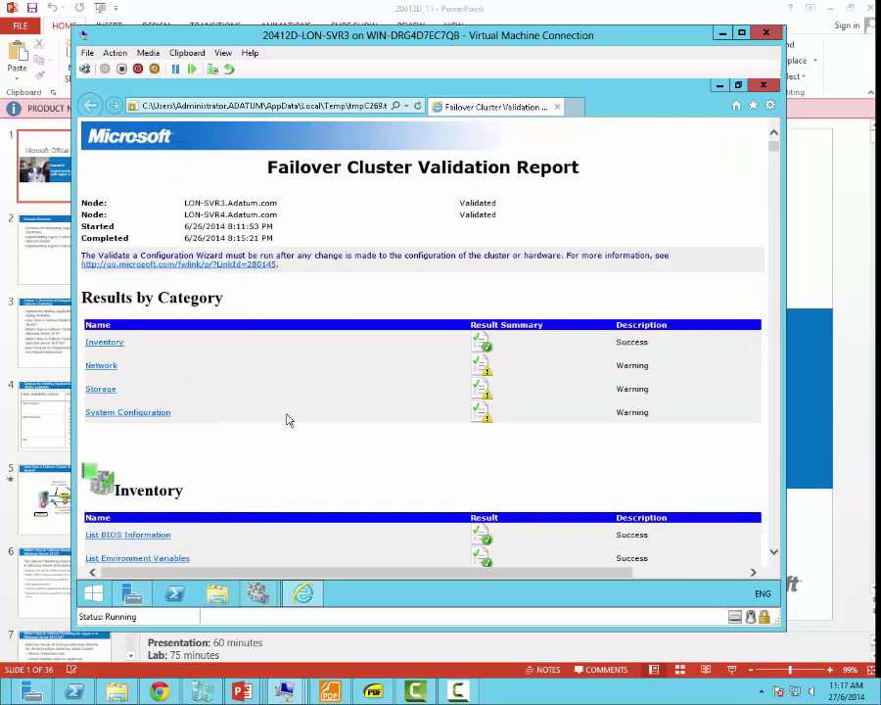
left_click(719, 85)
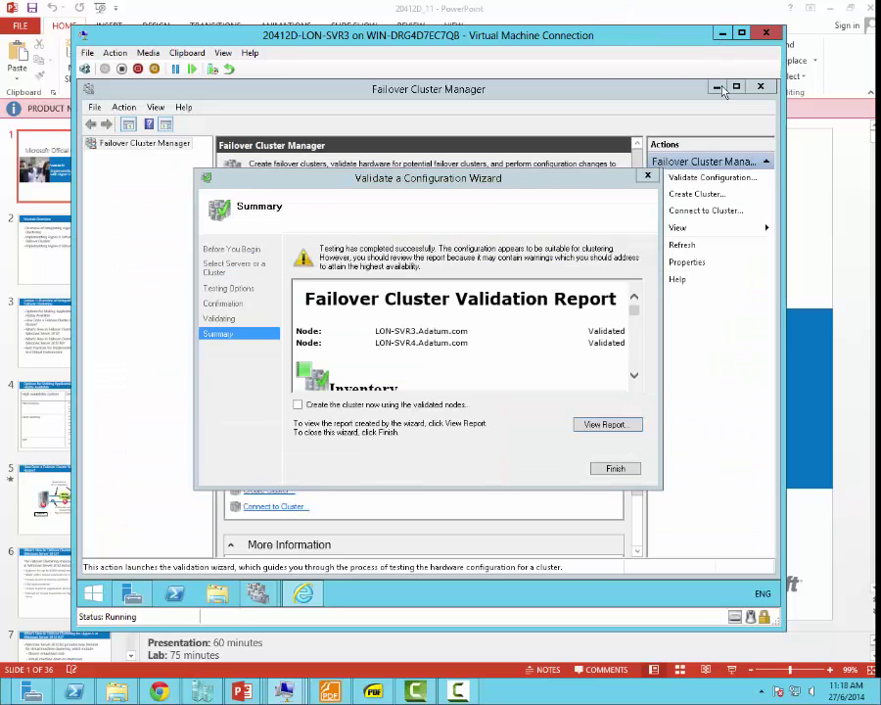
Step: Close the validation wizard and start the Create Cluster Wizard
left_click(615, 468)
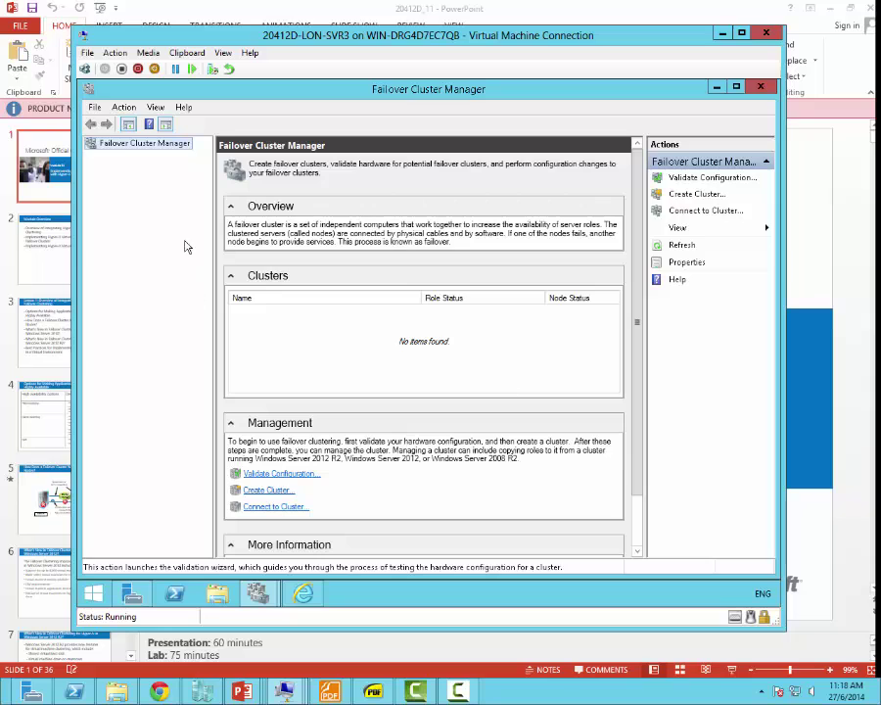
left_click(686, 196)
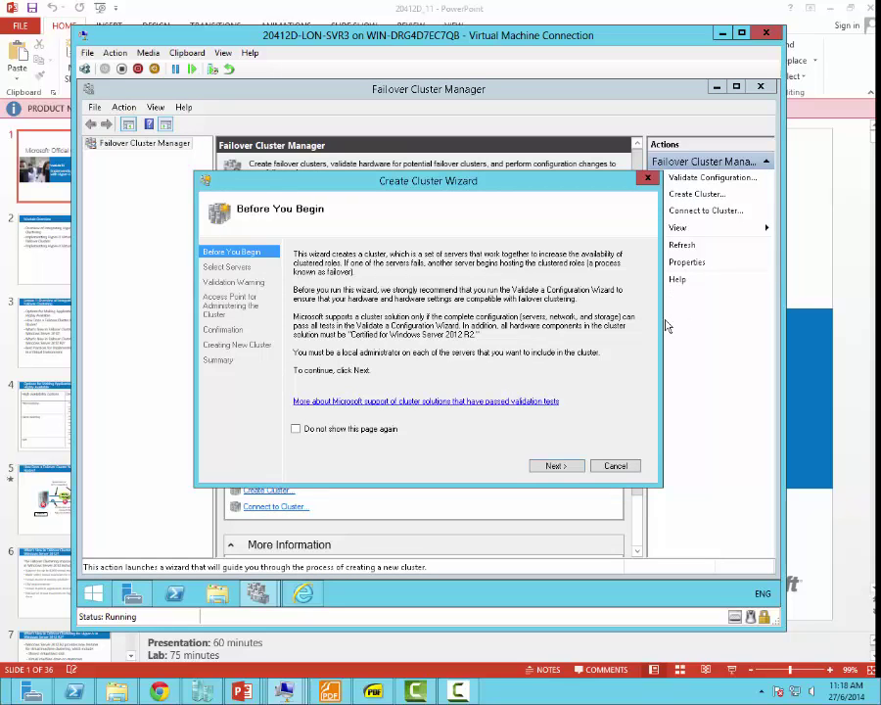
left_click(555, 466)
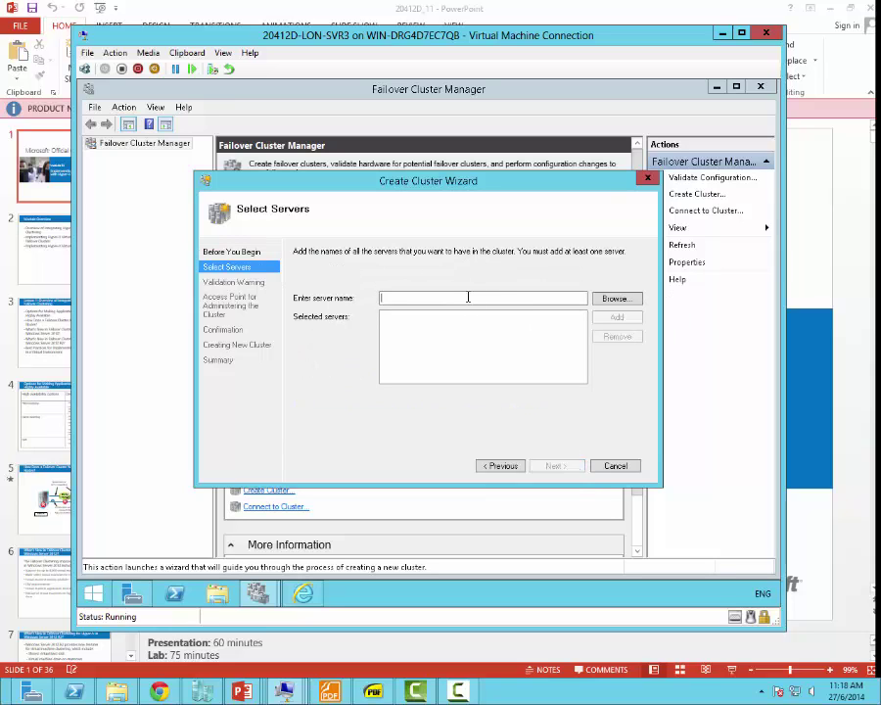
Step: Add LON-SVR3 and LON-SVR4 as the cluster's servers and advance to the access point page
type("LON")
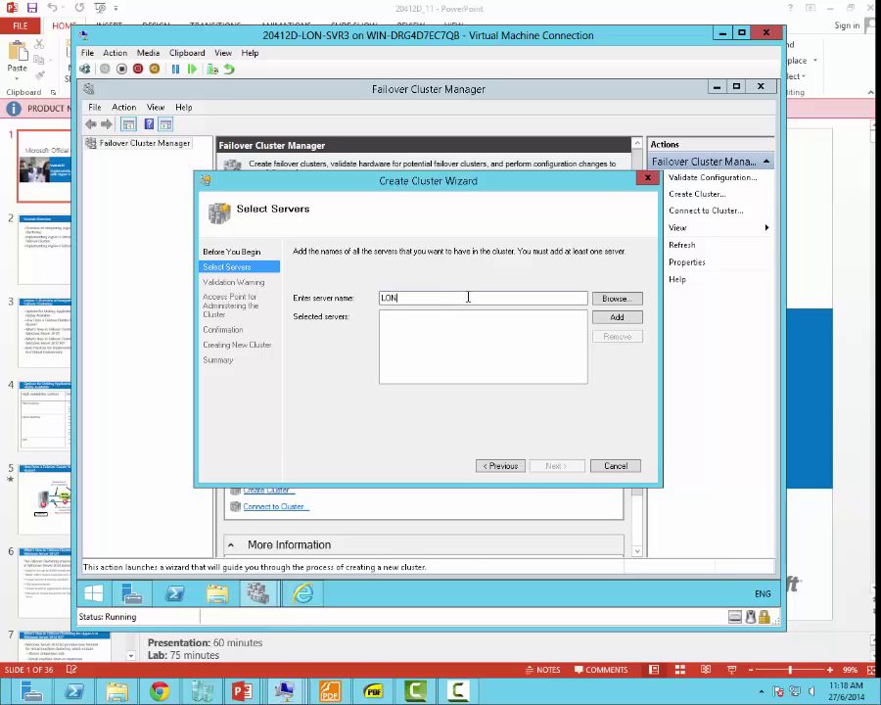
type("-SVR3")
left_click(614, 318)
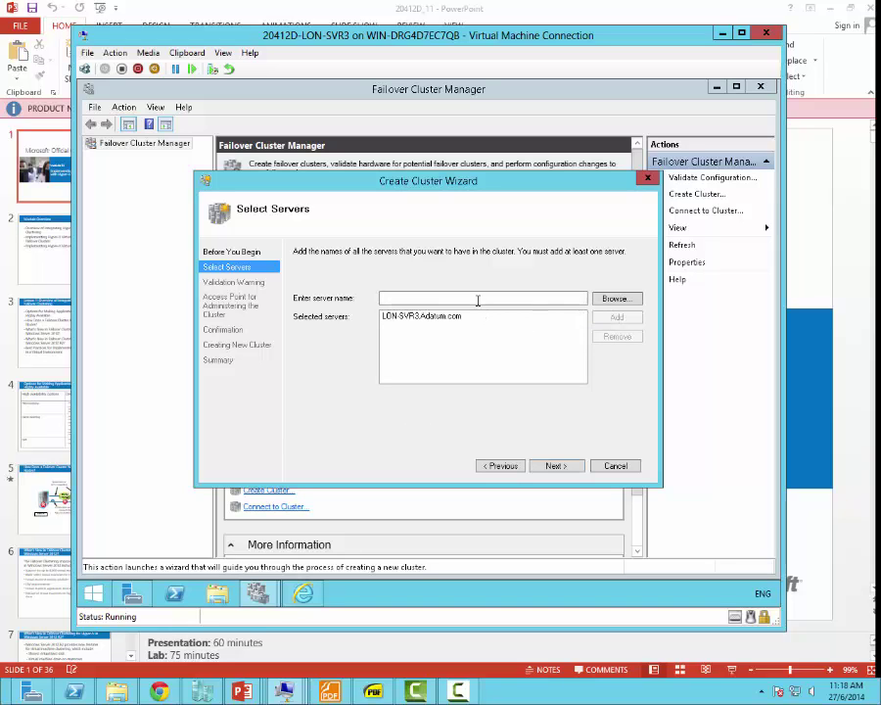
type("LON")
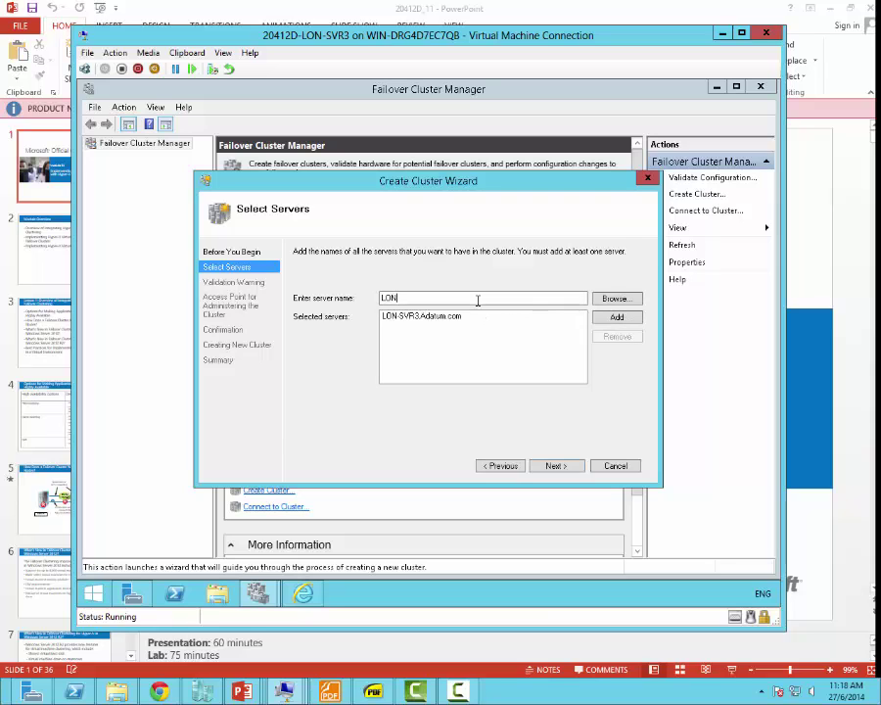
type("-SVR4")
left_click(617, 317)
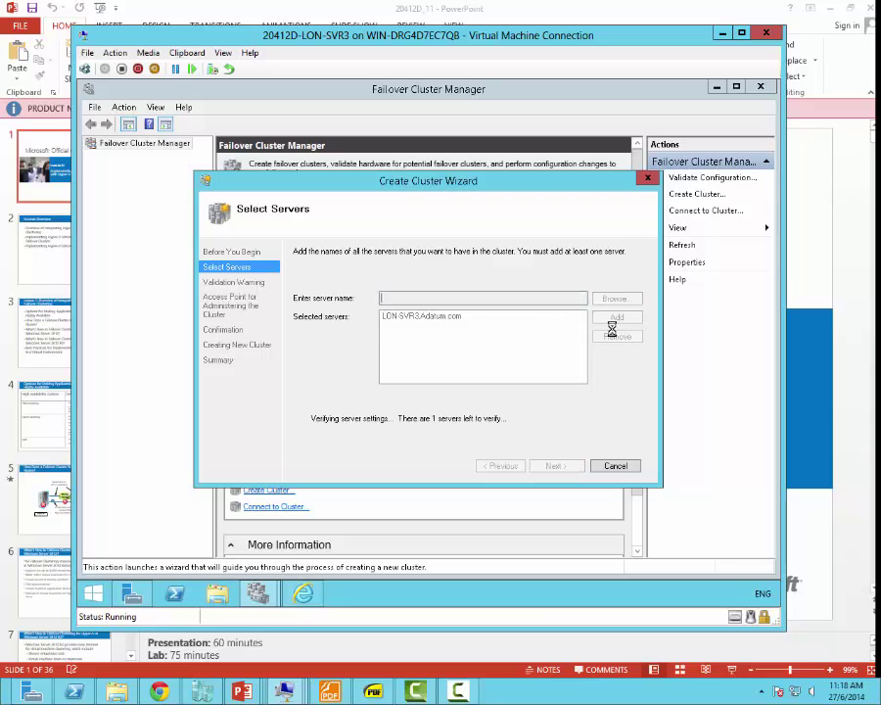
left_click(556, 468)
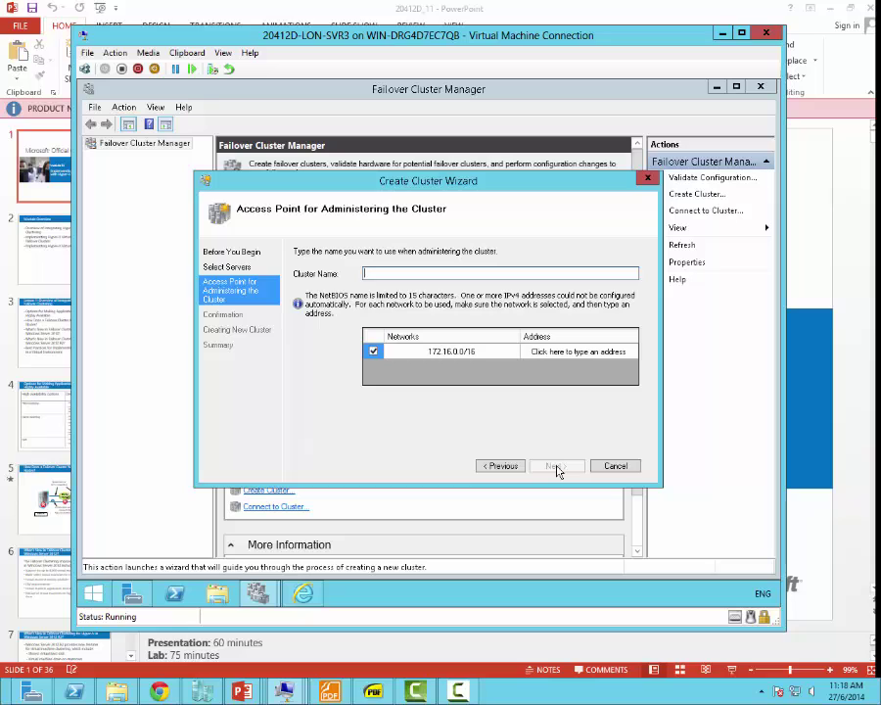
Step: Name the cluster Cluster1 with static IP address 172.16.0.125
type("Cluster1")
left_click(563, 351)
type("172.16.0.0")
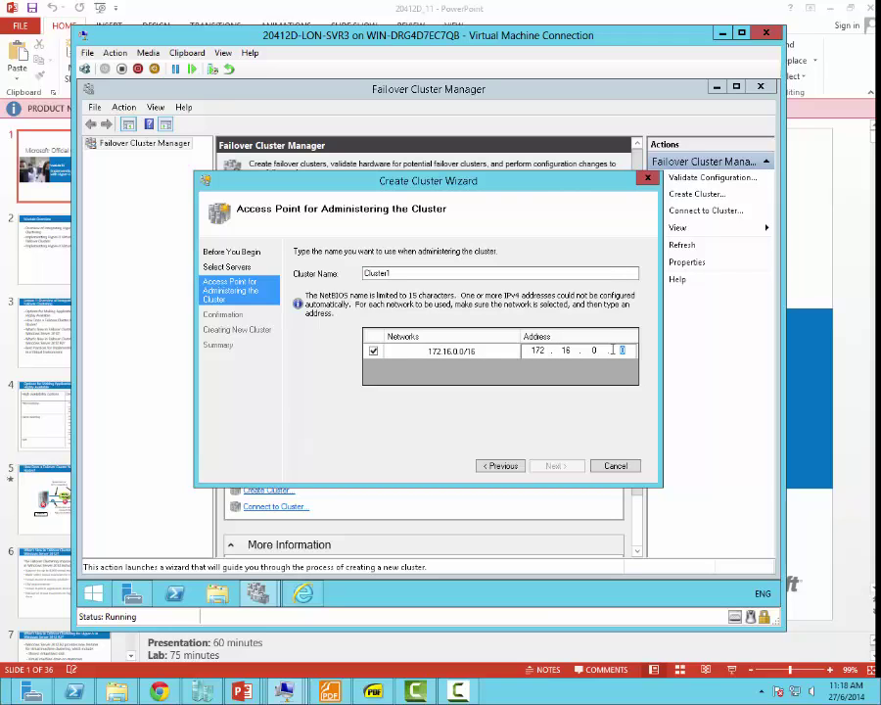
type("125")
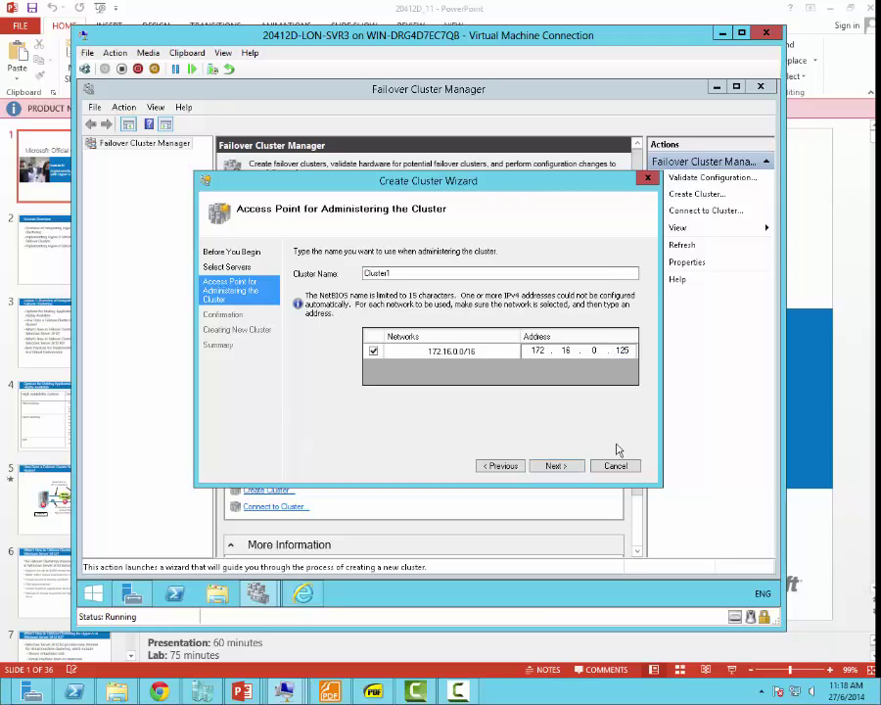
left_click(558, 468)
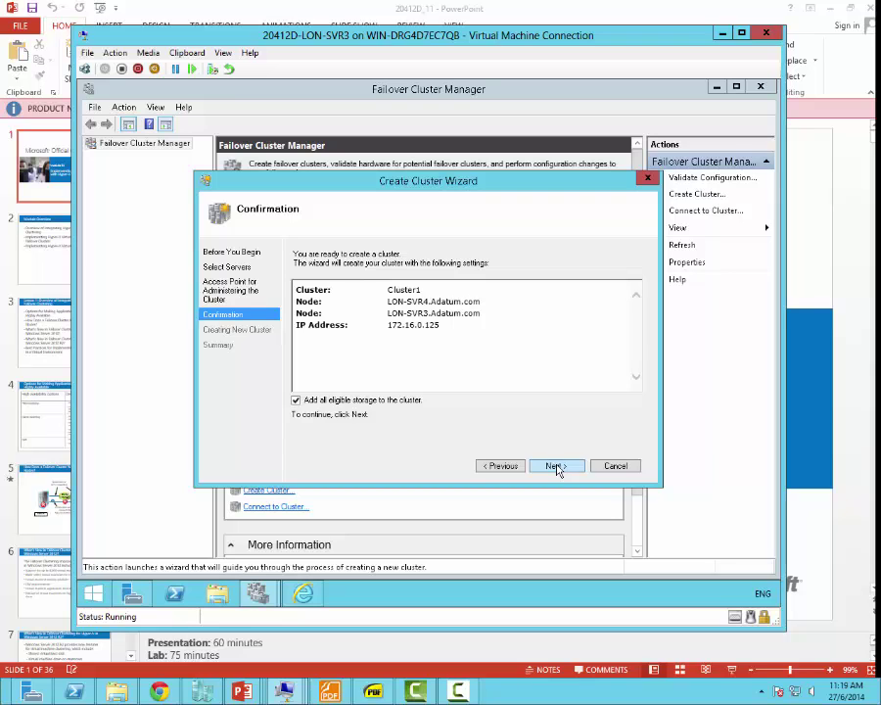
Step: Confirm creation of Cluster1 and finish the wizard once it completes
left_click(556, 467)
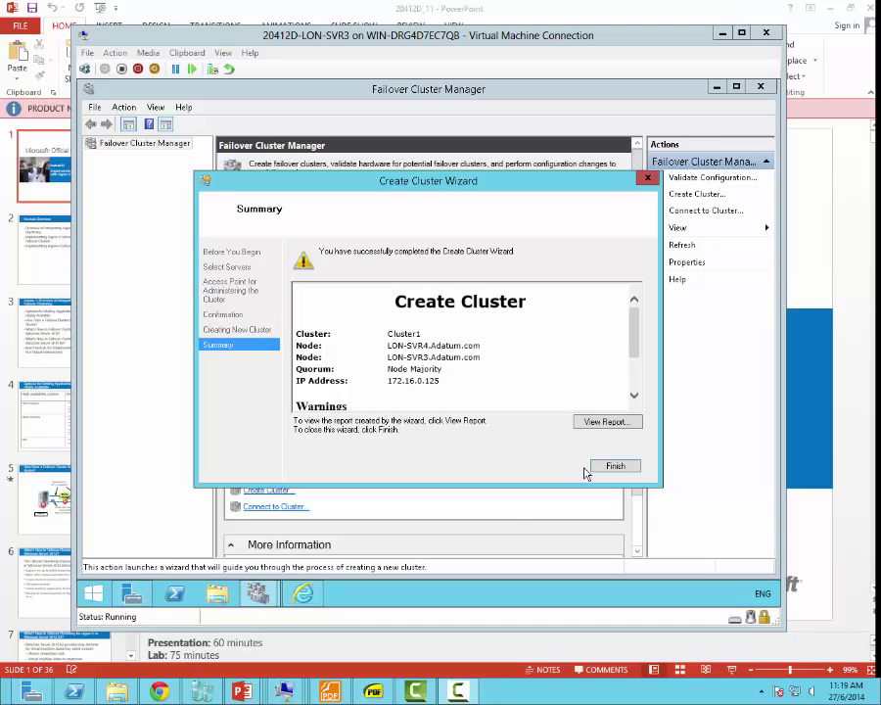
left_click(613, 465)
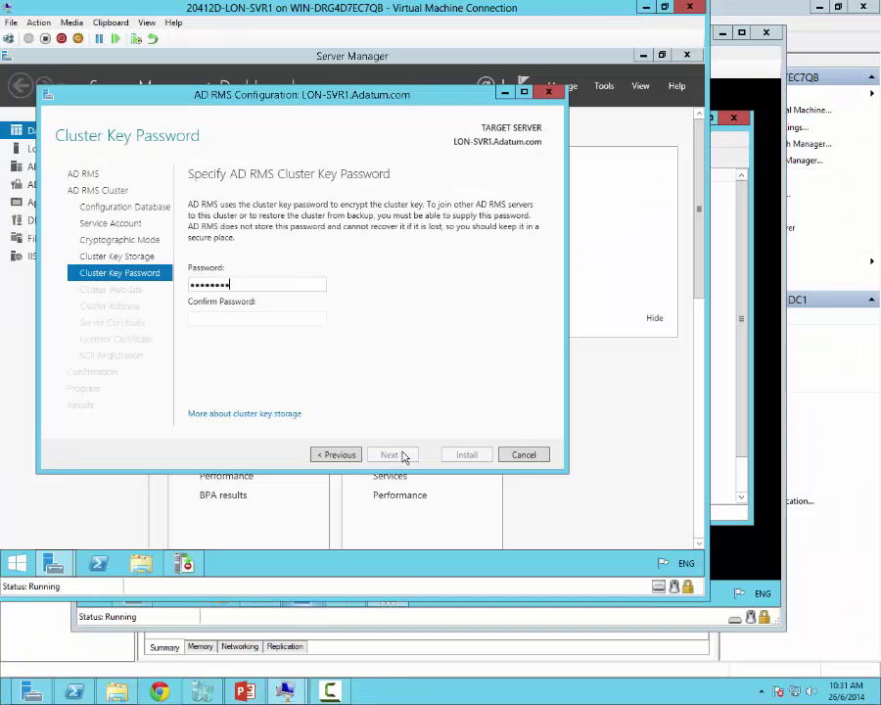
Step: Confirm the AD RMS cluster key password and keep Default Web Site for the cluster
key("Tab")
type("Pa$")
type("$w0rd")
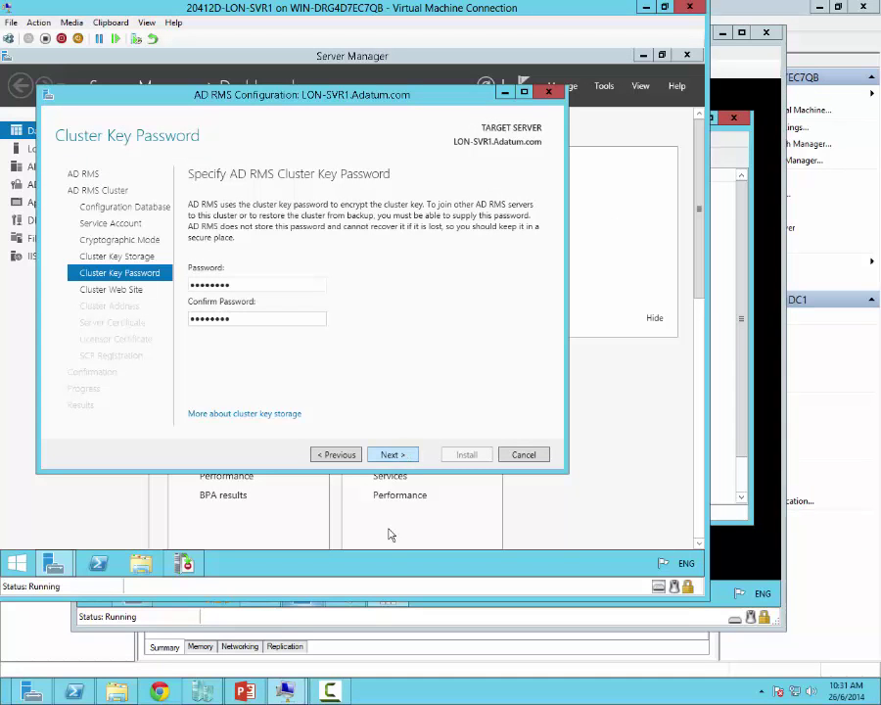
left_click(419, 455)
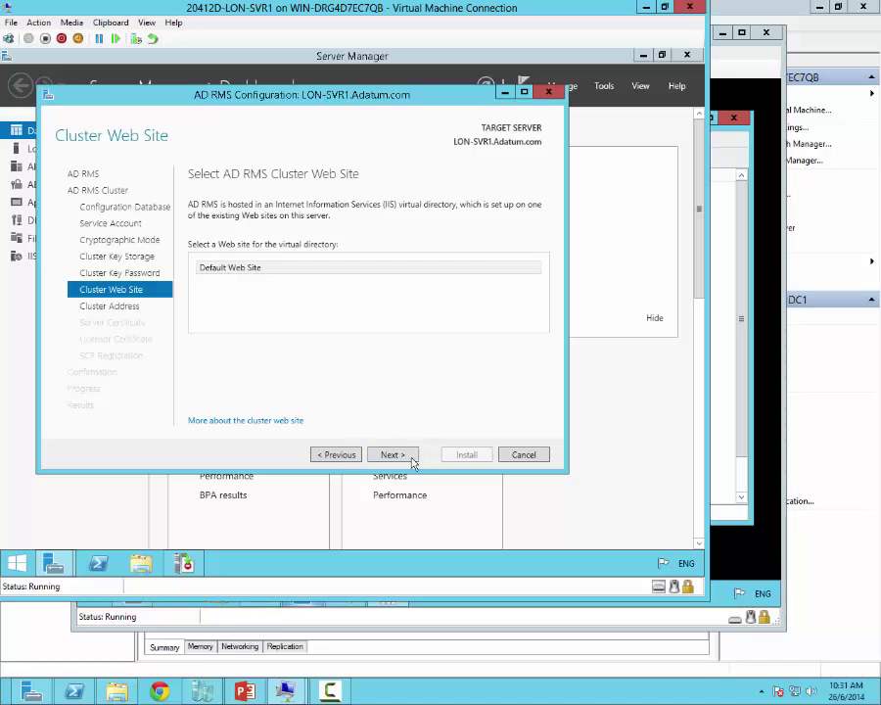
left_click(405, 458)
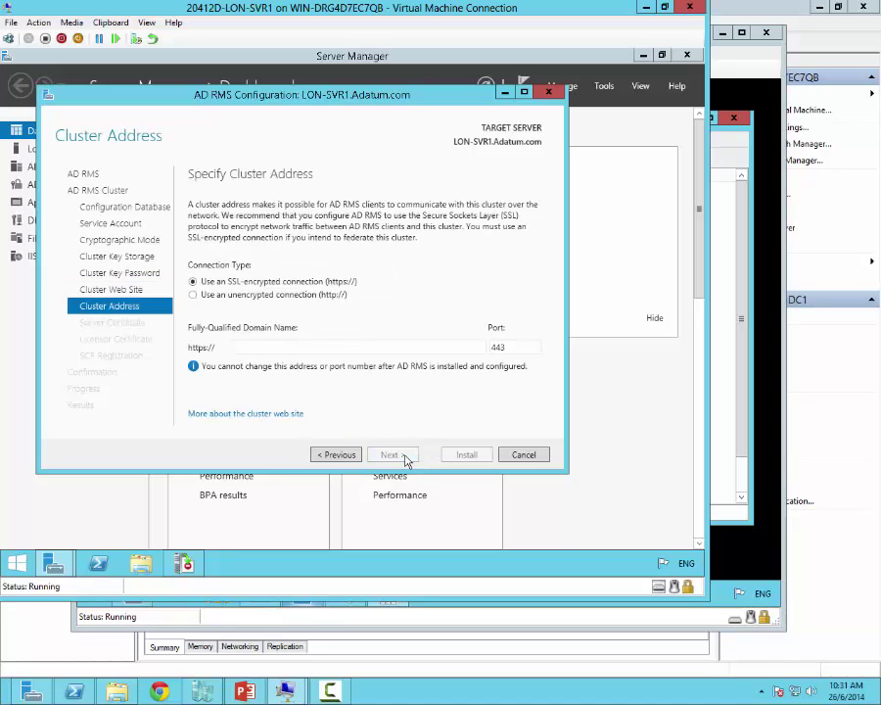
left_click(282, 294)
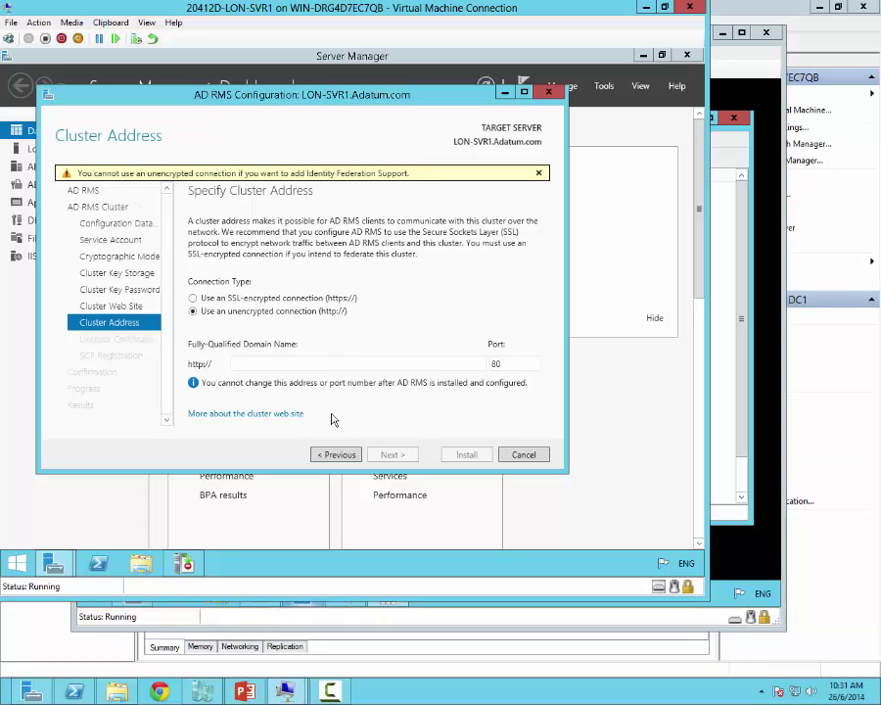
left_click(332, 363)
type("h")
key("BackSpace")
type("ad")
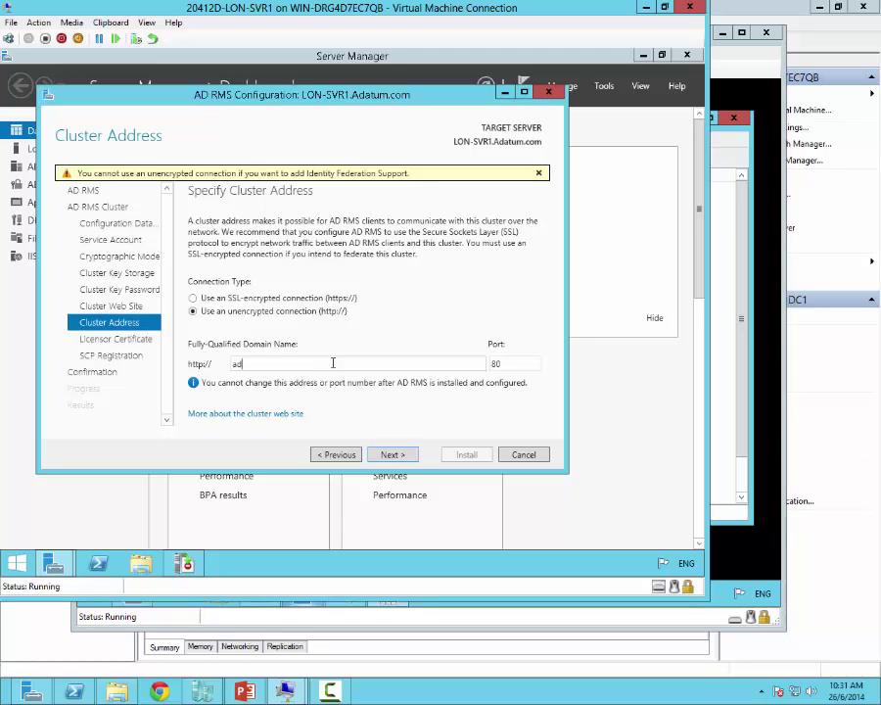
type("rms.adatum.com")
left_click(393, 455)
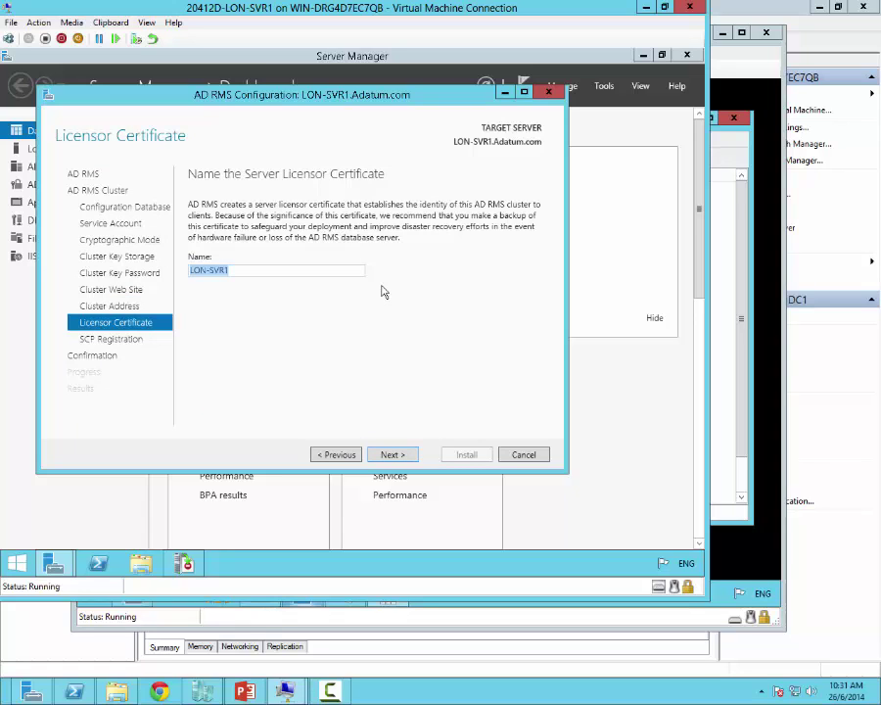
Step: Name the licensor certificate 'Adatum AD RMS', register the SCP now, and start installation
type("AdatumADA")
key("BackSpace")
type("RMS")
key("Left")
key("Left")
key("Left")
left_click(372, 266)
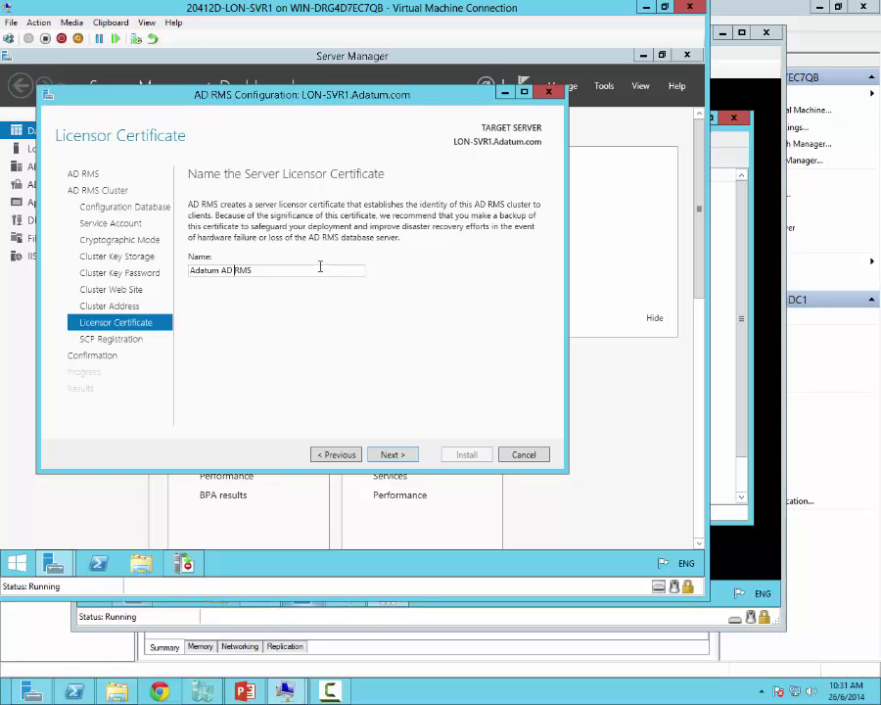
left_click(395, 460)
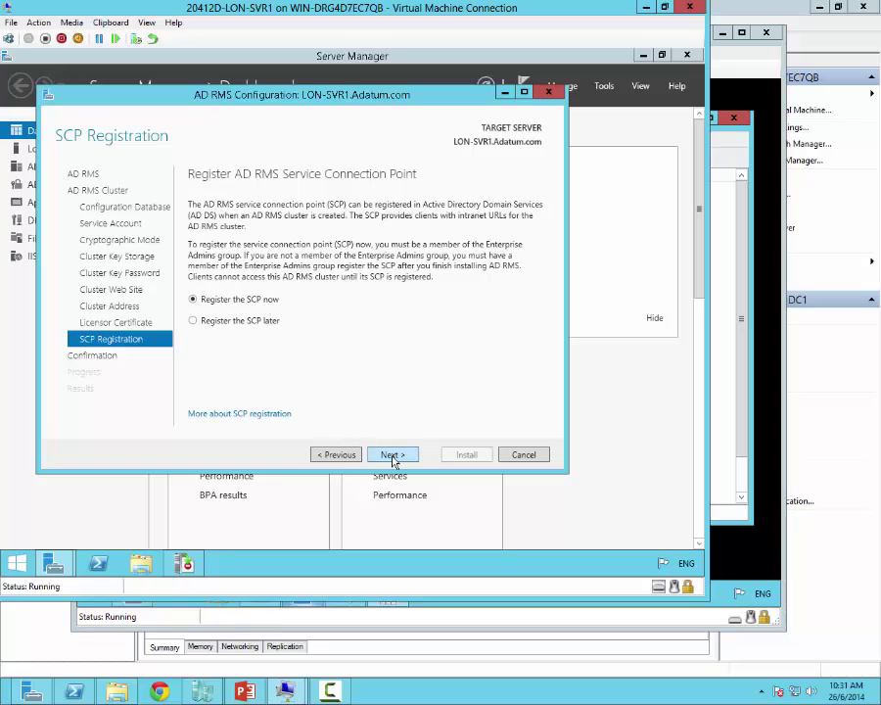
left_click(393, 456)
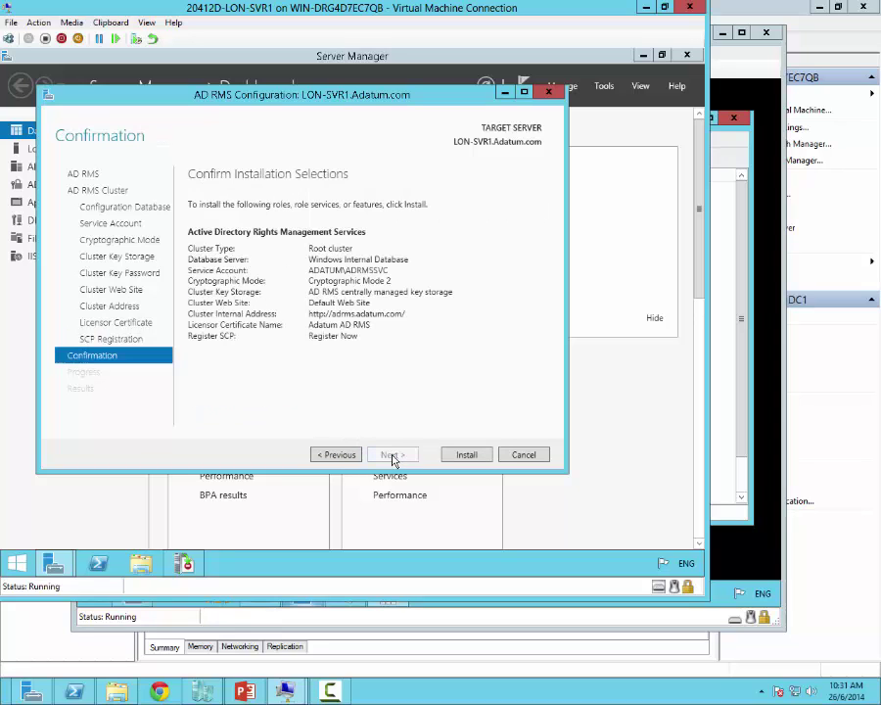
left_click(466, 456)
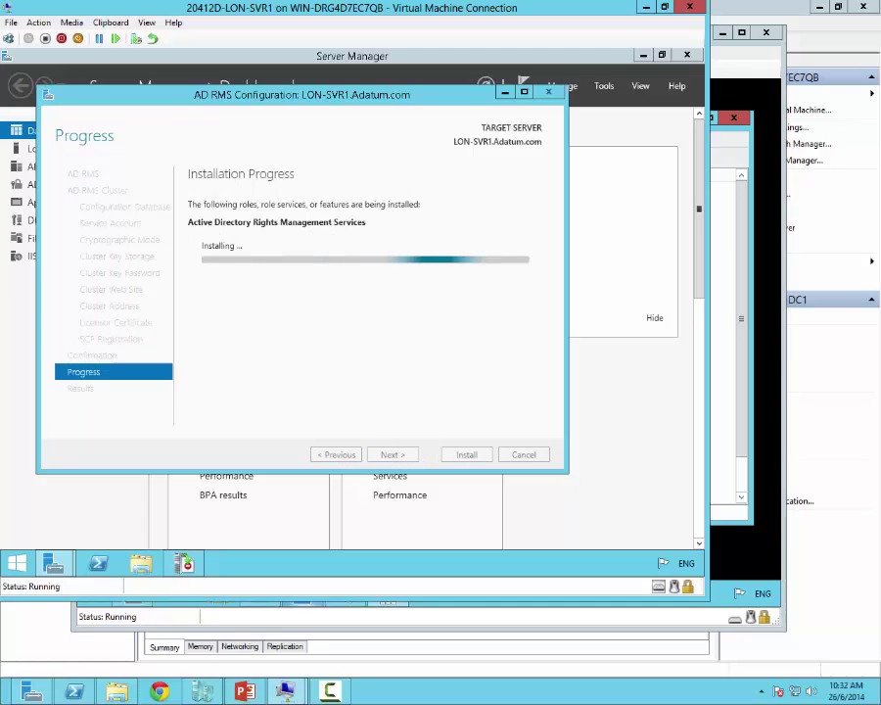